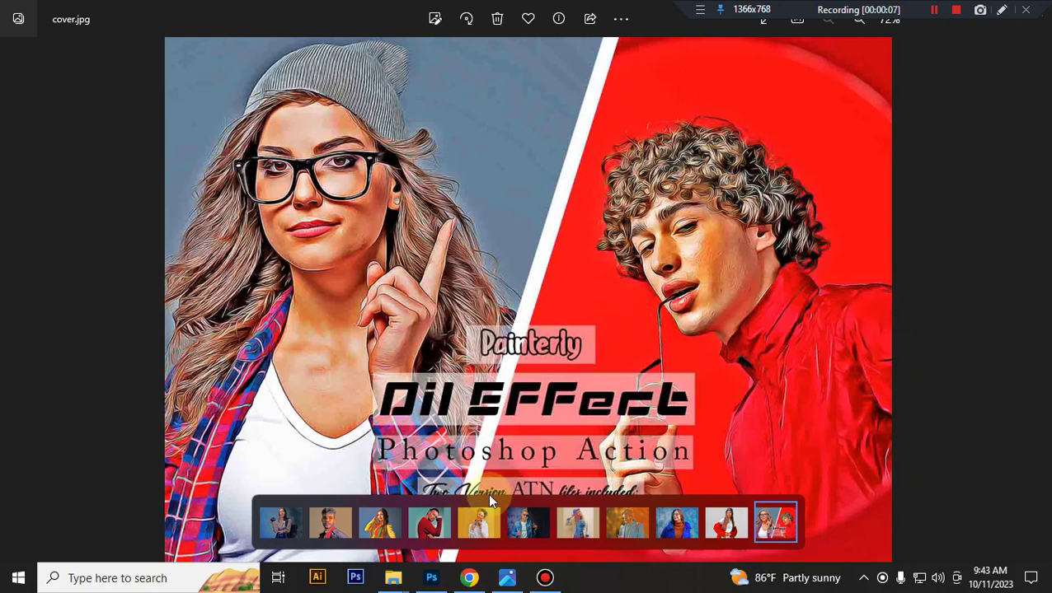
# Open the For CC .atn file from the Painterly Oil Effect Photoshop Action folder to load it
pyautogui.click(432, 578)
pyautogui.moveTo(394, 578)
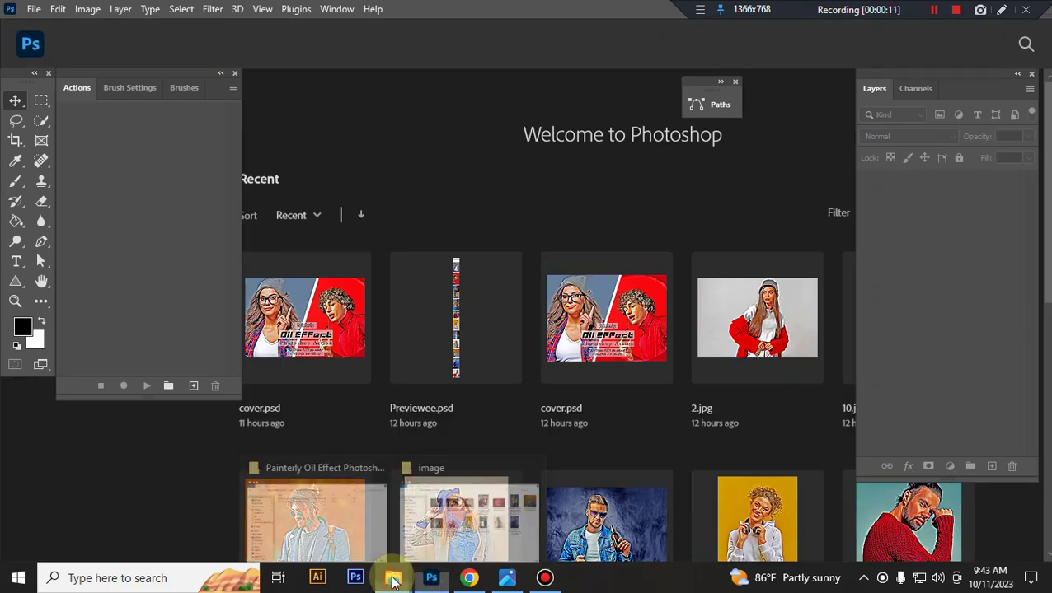
pyautogui.click(330, 528)
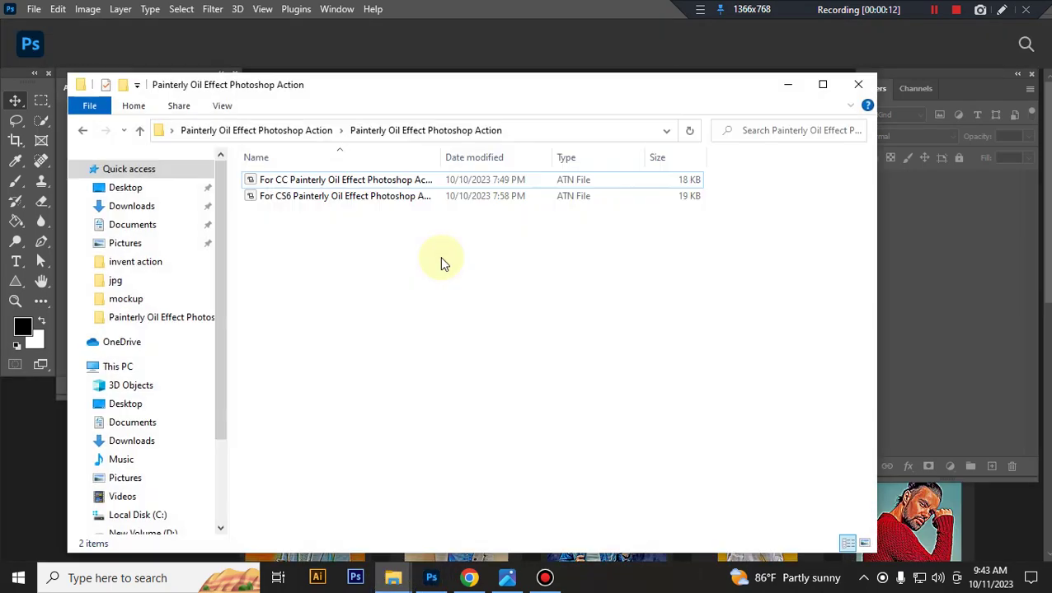
pyautogui.click(382, 183)
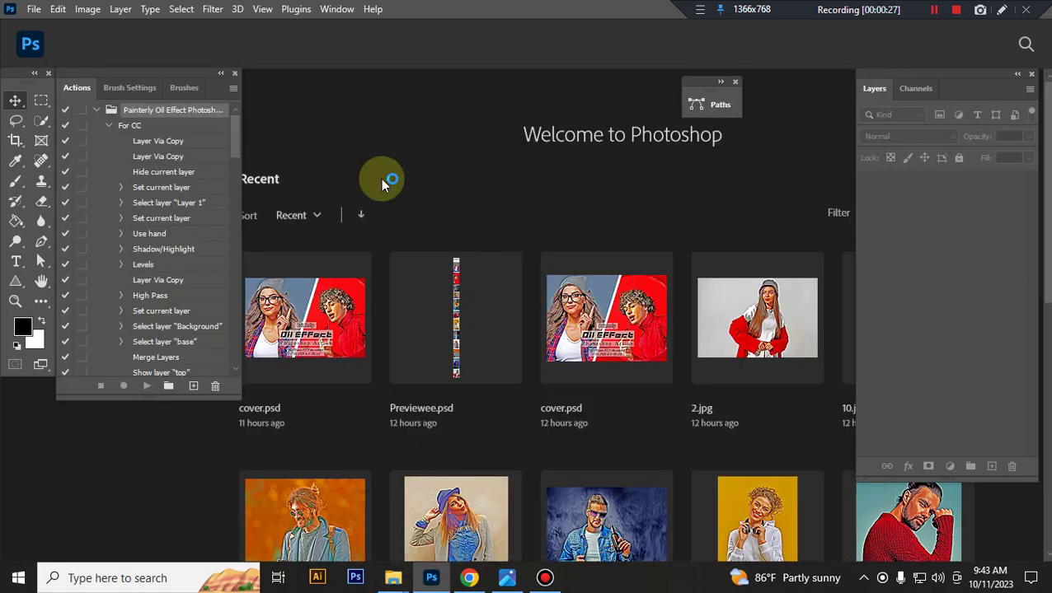
# Drag take-care-your-vision-every-day.jpg from the Explorer photo folder into Photoshop to open it
pyautogui.moveTo(393, 578)
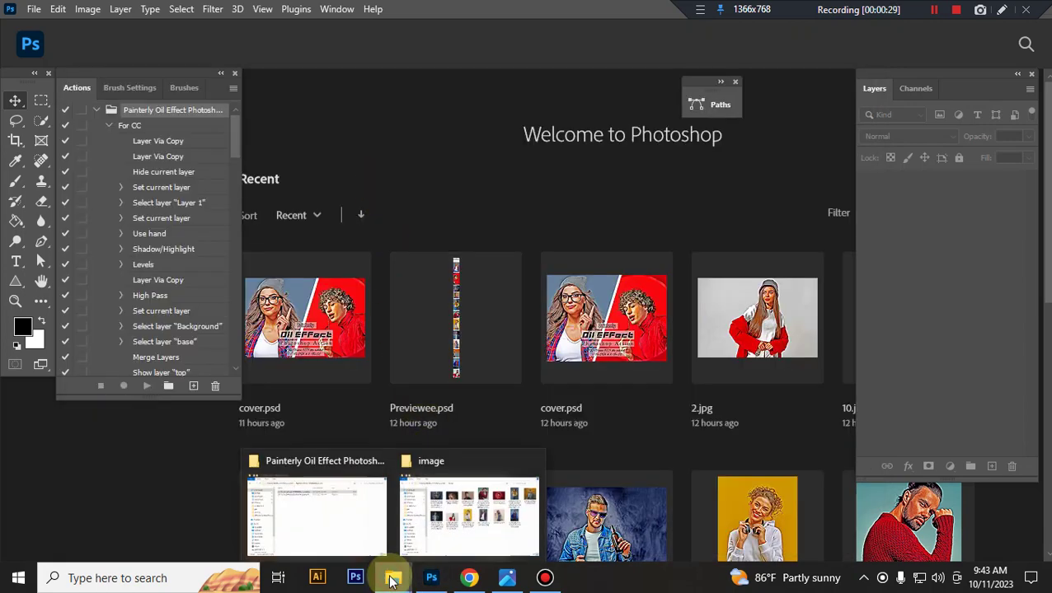
pyautogui.click(470, 506)
pyautogui.moveTo(572, 251); pyautogui.dragTo(513, 290)
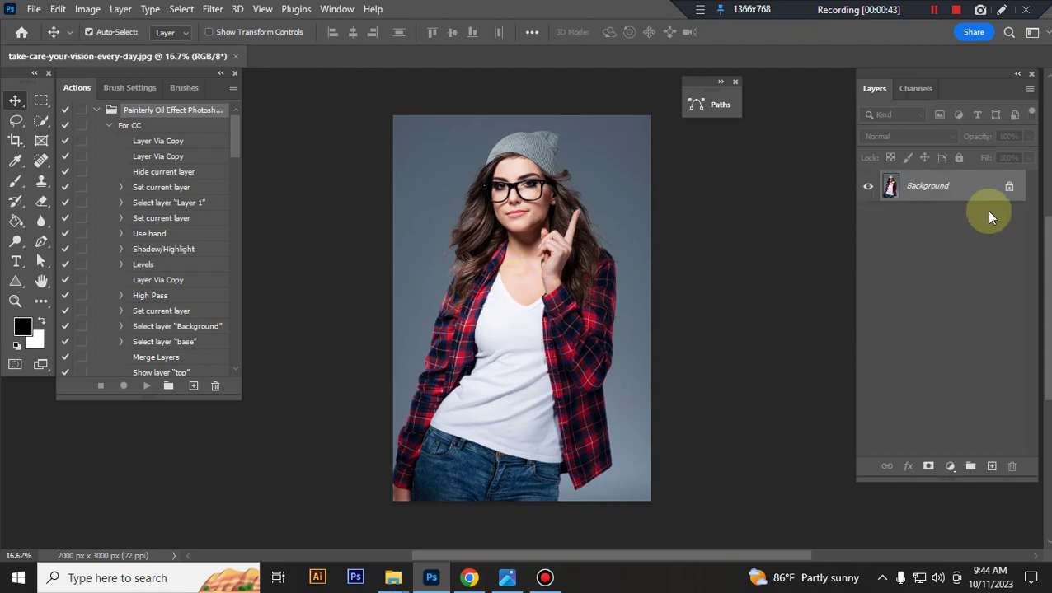
pyautogui.moveTo(1011, 188); pyautogui.dragTo(715, 147)
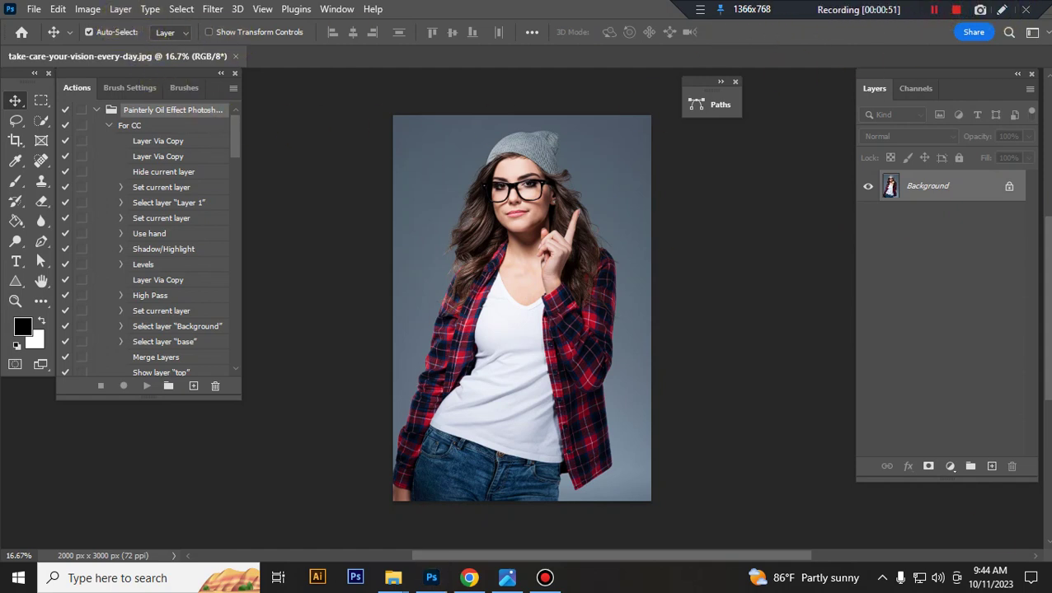
pyautogui.click(89, 10)
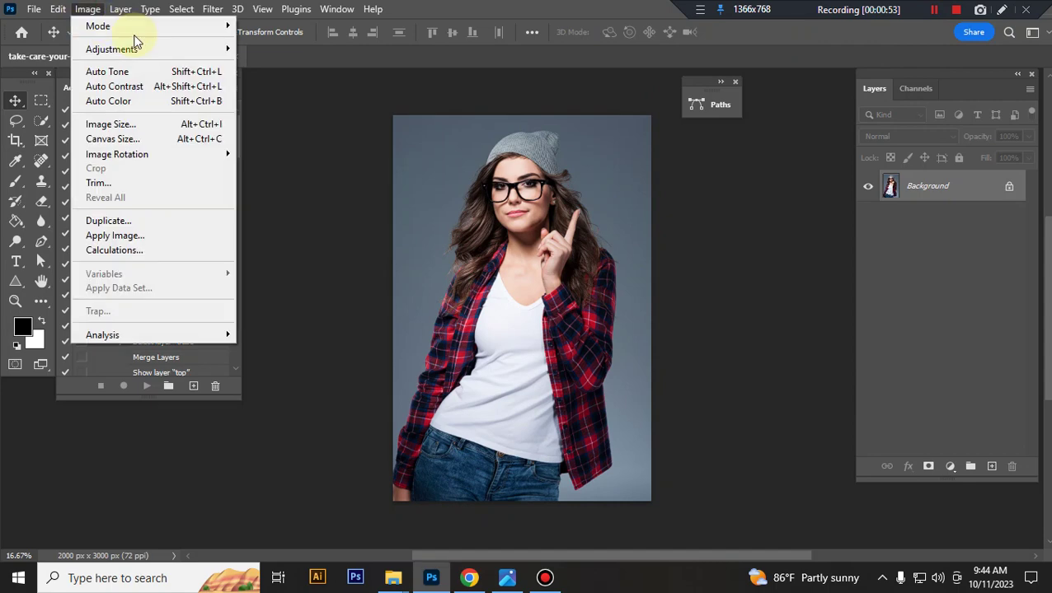
pyautogui.moveTo(129, 29)
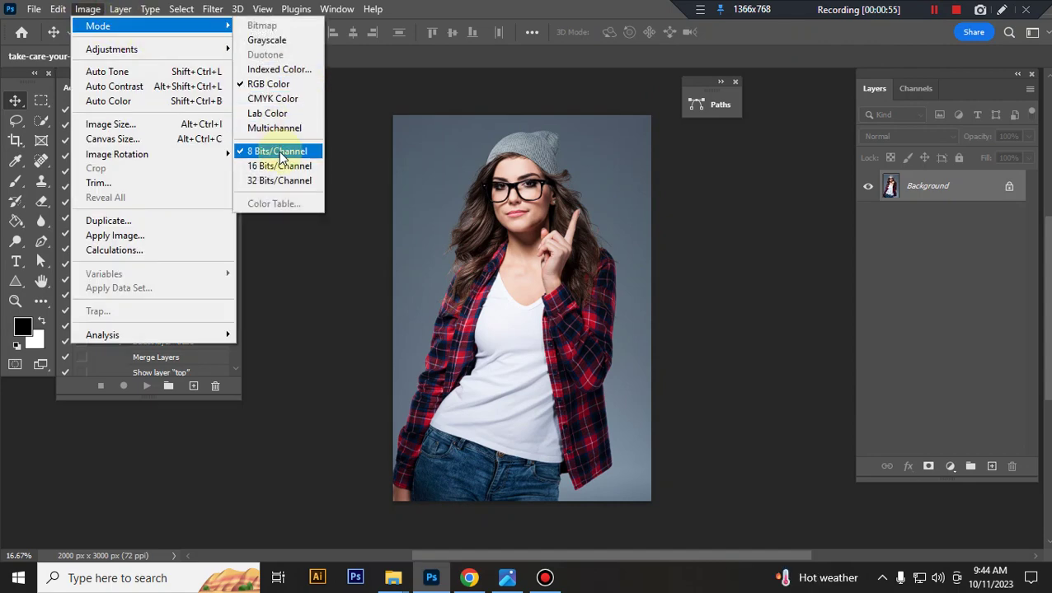
pyautogui.click(115, 124)
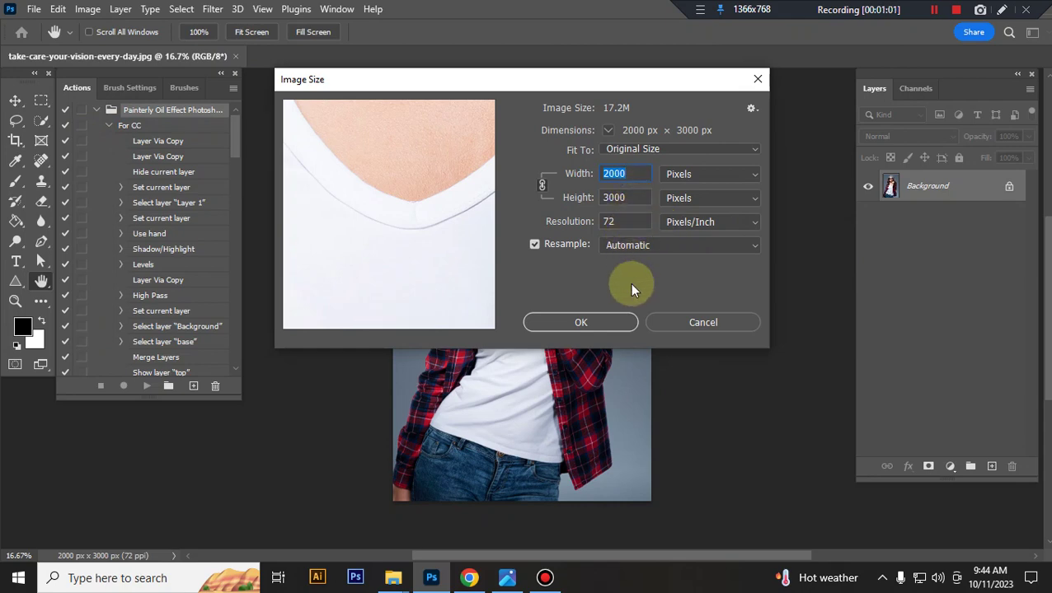
pyautogui.click(602, 329)
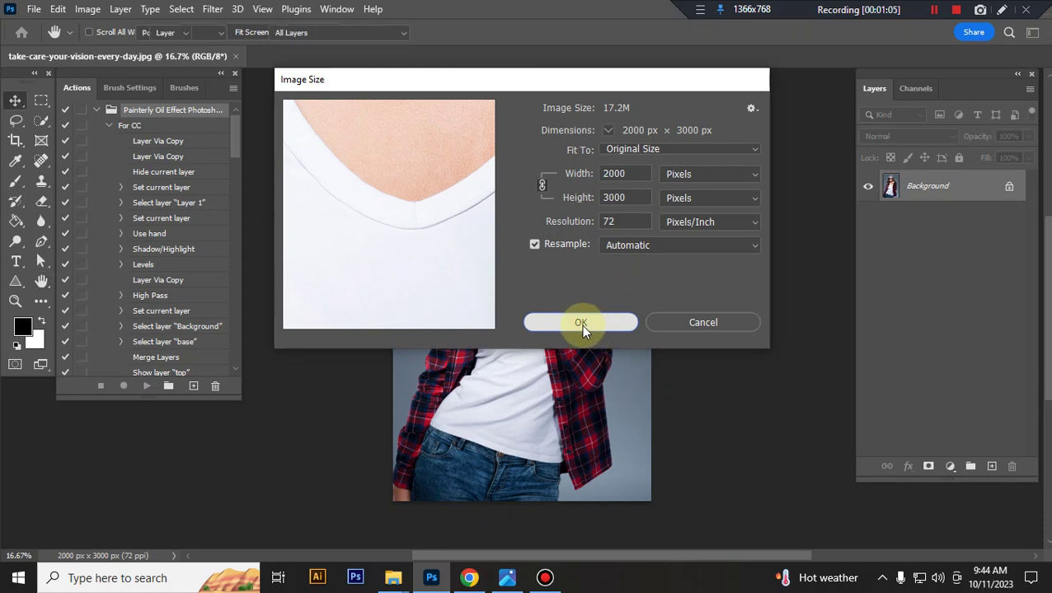
# Select the For CC action in the Actions panel and play it on the portrait
pyautogui.click(149, 128)
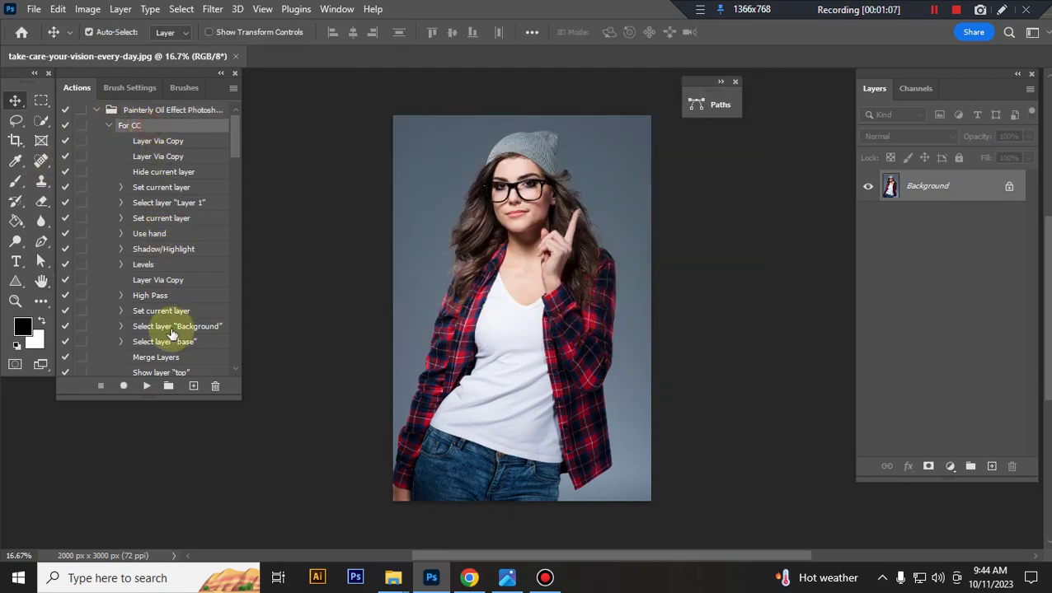
pyautogui.click(146, 386)
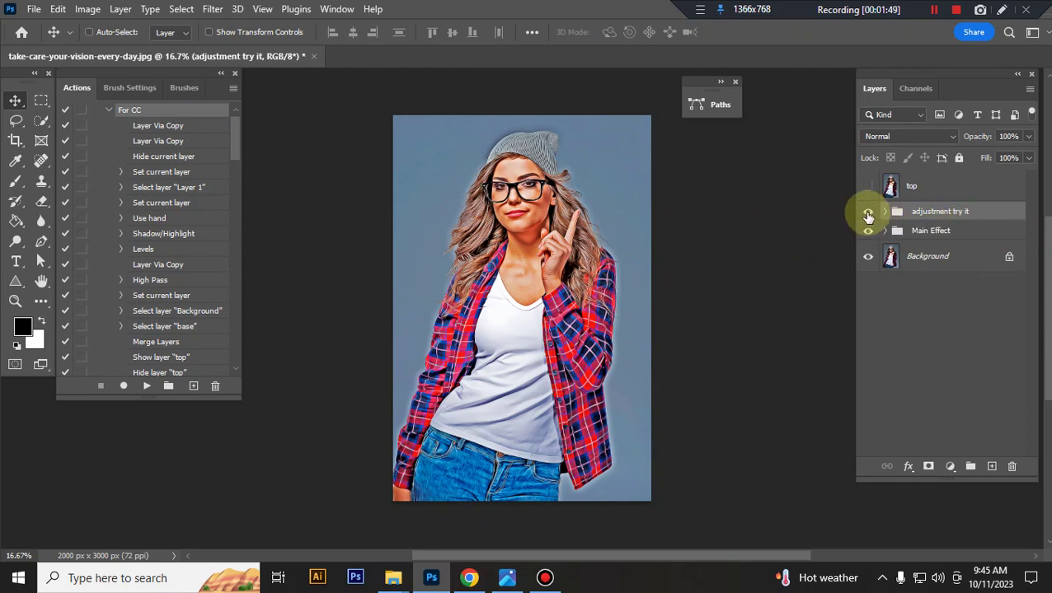
# Zoom in, compare the adjustment try it group hidden and shown, and expand its layers
pyautogui.hotkey('ctrl', '+')
pyautogui.hotkey('ctrl', '+')
pyautogui.scroll(5, 697, 277)
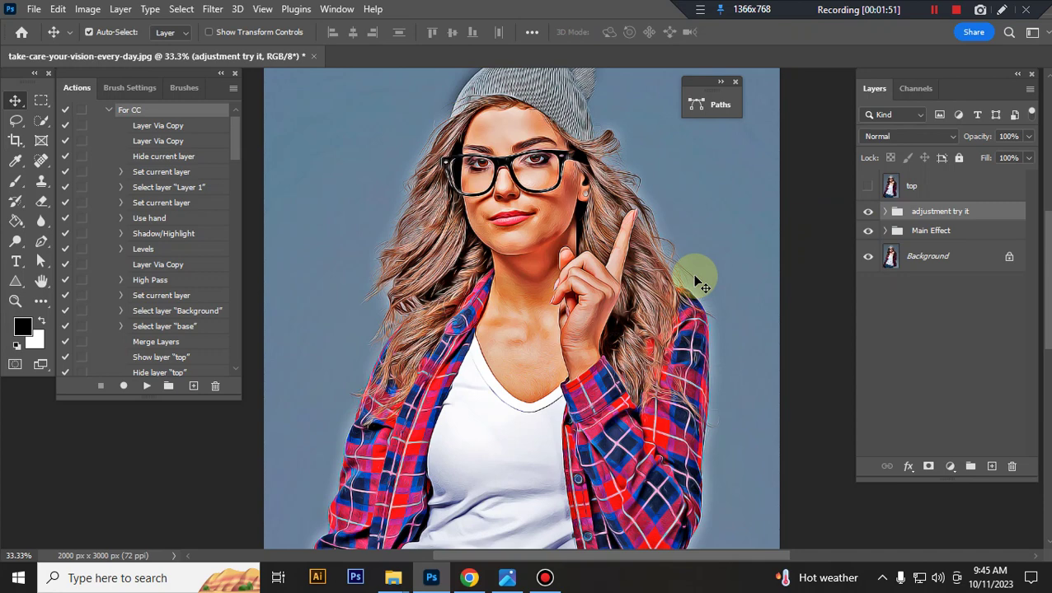
pyautogui.click(956, 211)
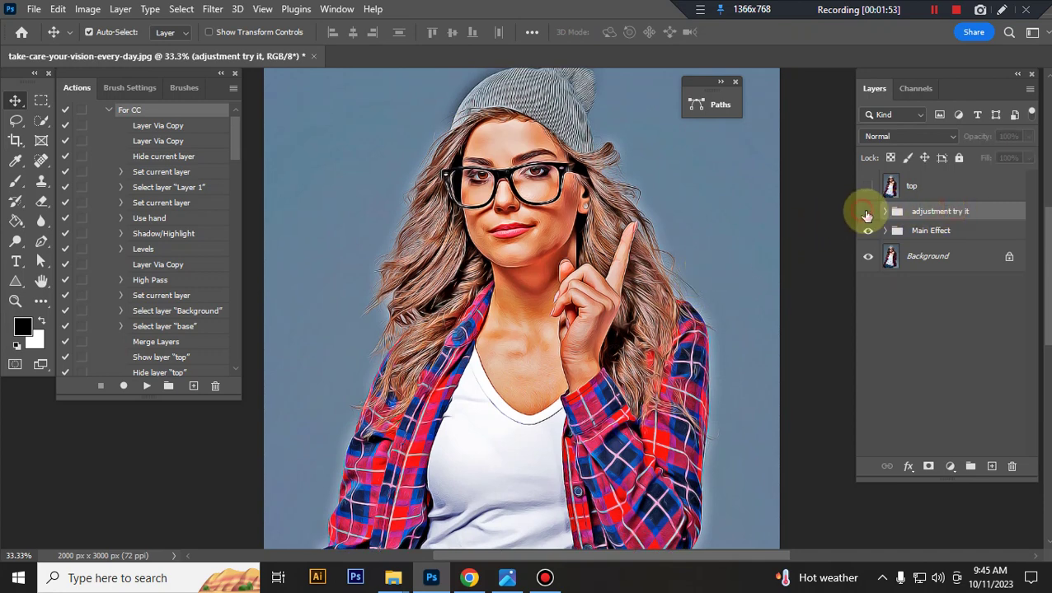
pyautogui.click(867, 211)
pyautogui.click(867, 214)
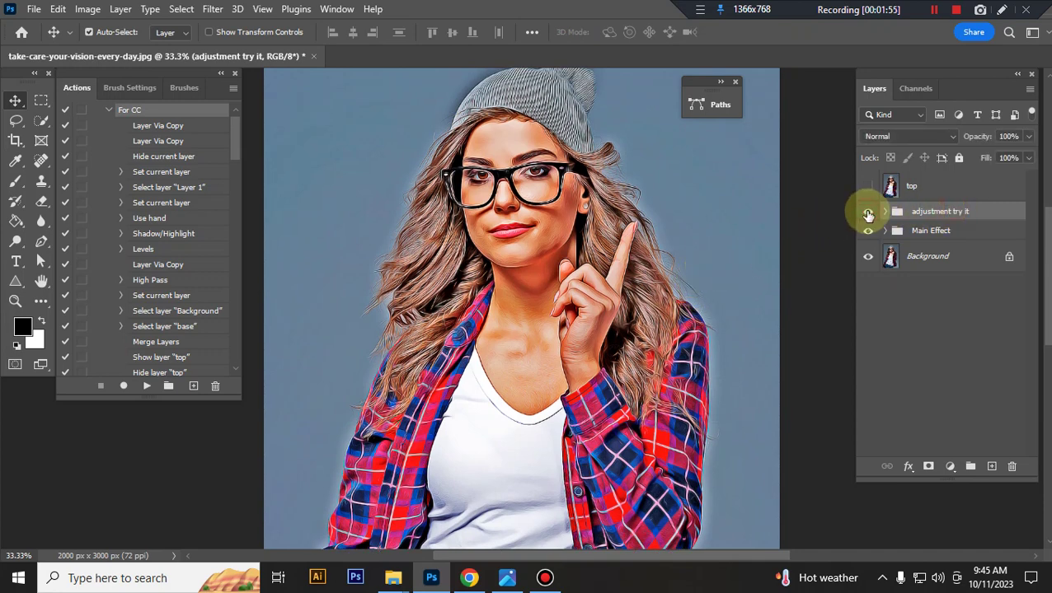
pyautogui.click(884, 211)
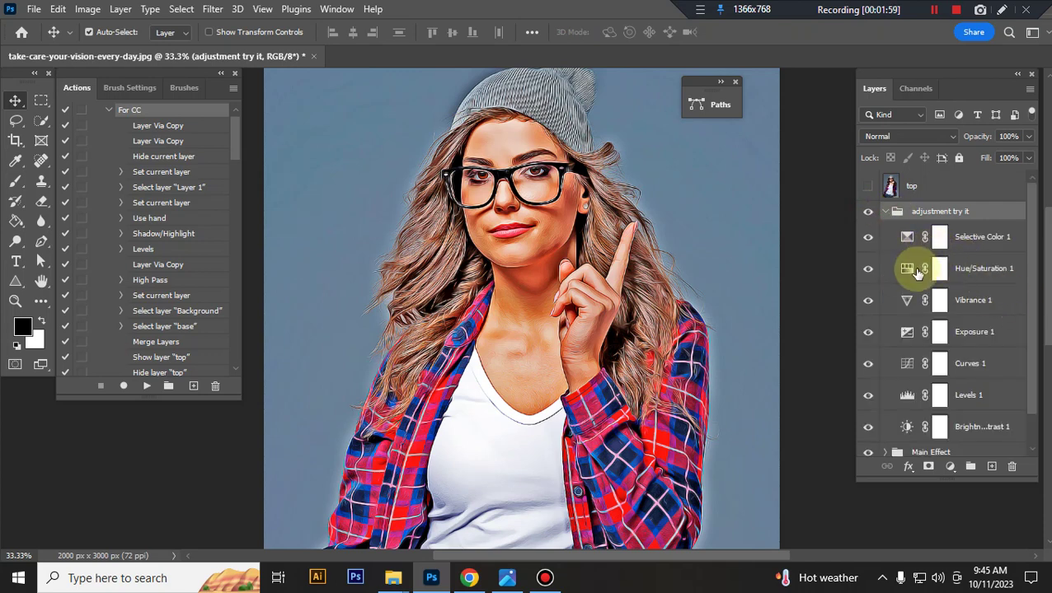
# Tweak Curves 1 by lowering the lower midtones and slightly raising the upper point
pyautogui.doubleClick(908, 365)
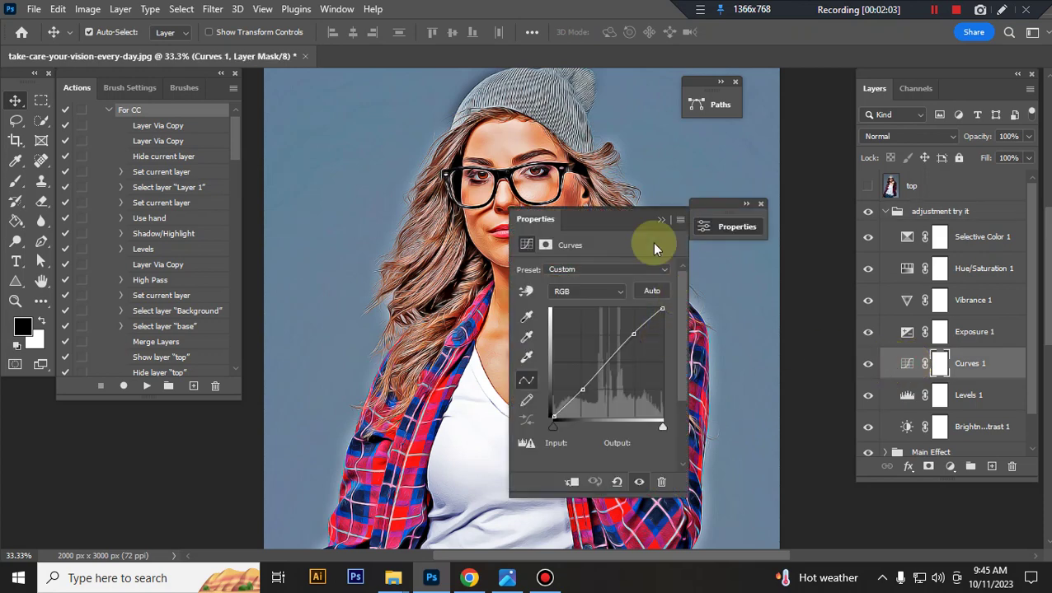
pyautogui.moveTo(622, 213); pyautogui.dragTo(754, 219)
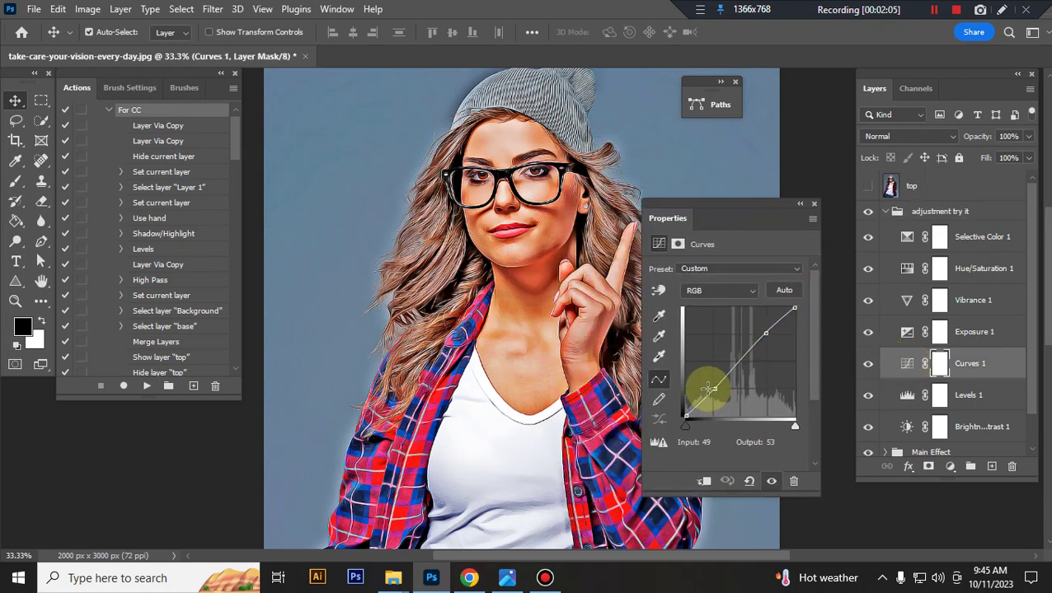
pyautogui.moveTo(712, 387); pyautogui.dragTo(716, 390)
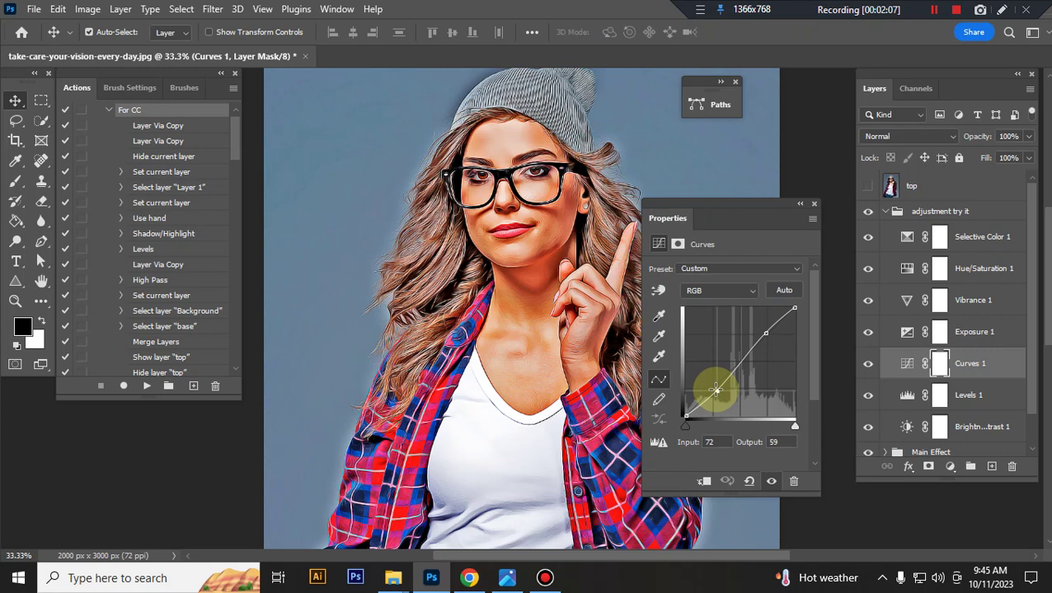
pyautogui.moveTo(766, 333); pyautogui.dragTo(765, 330)
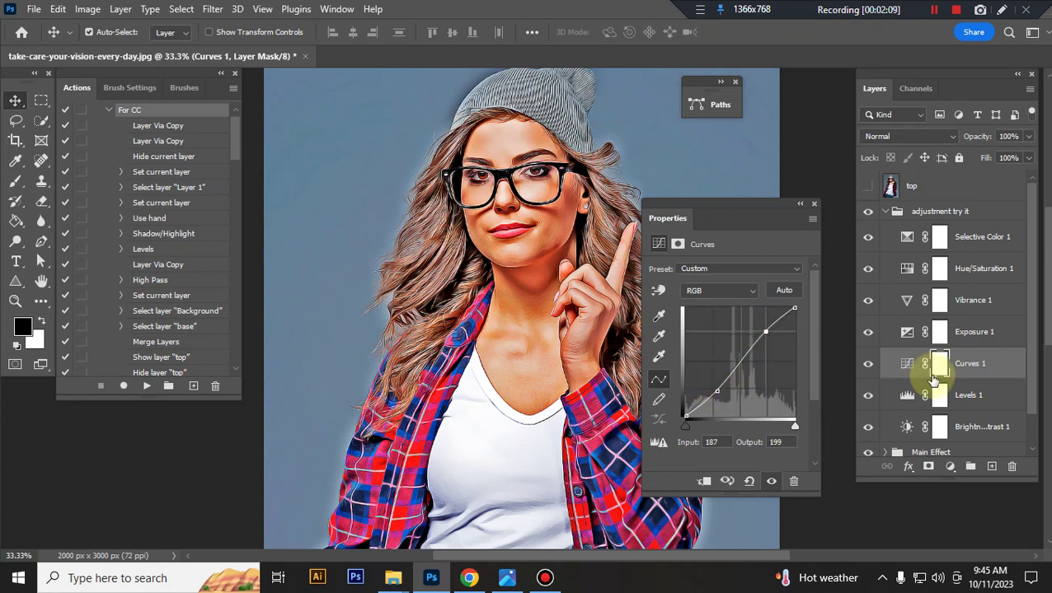
# Lower the Levels white input to 225 and review Brightness/Contrast 1 (brightness 1, contrast -28)
pyautogui.click(907, 397)
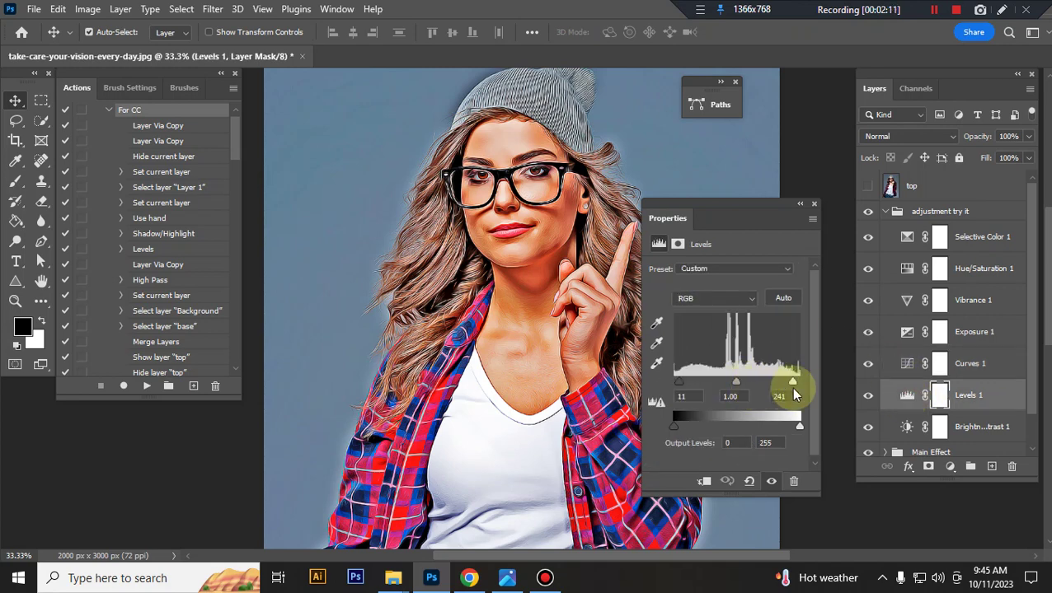
pyautogui.moveTo(792, 382); pyautogui.dragTo(784, 386)
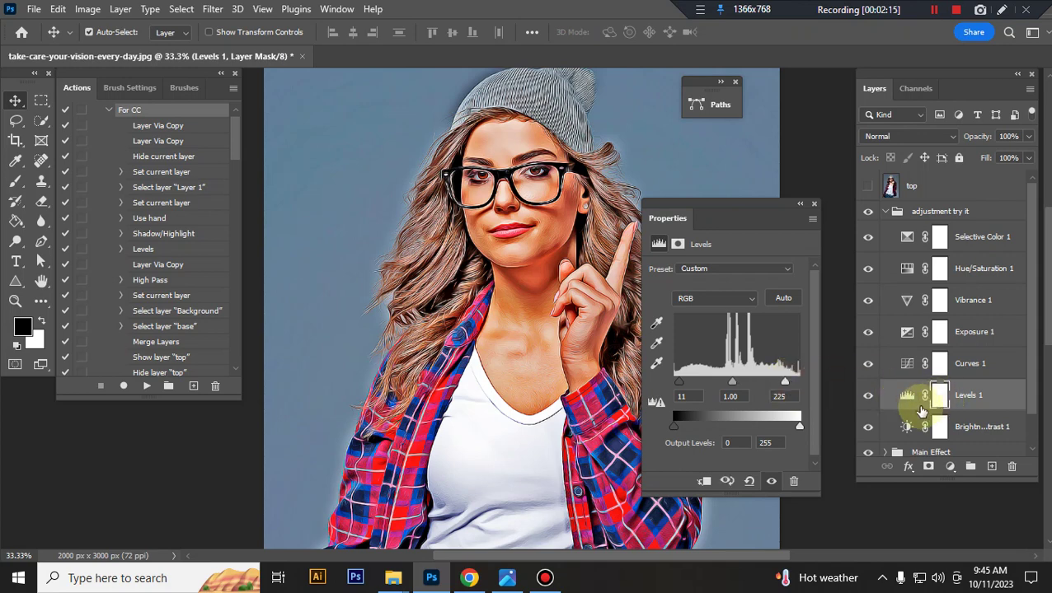
pyautogui.scroll(-1, 915, 412)
pyautogui.click(906, 389)
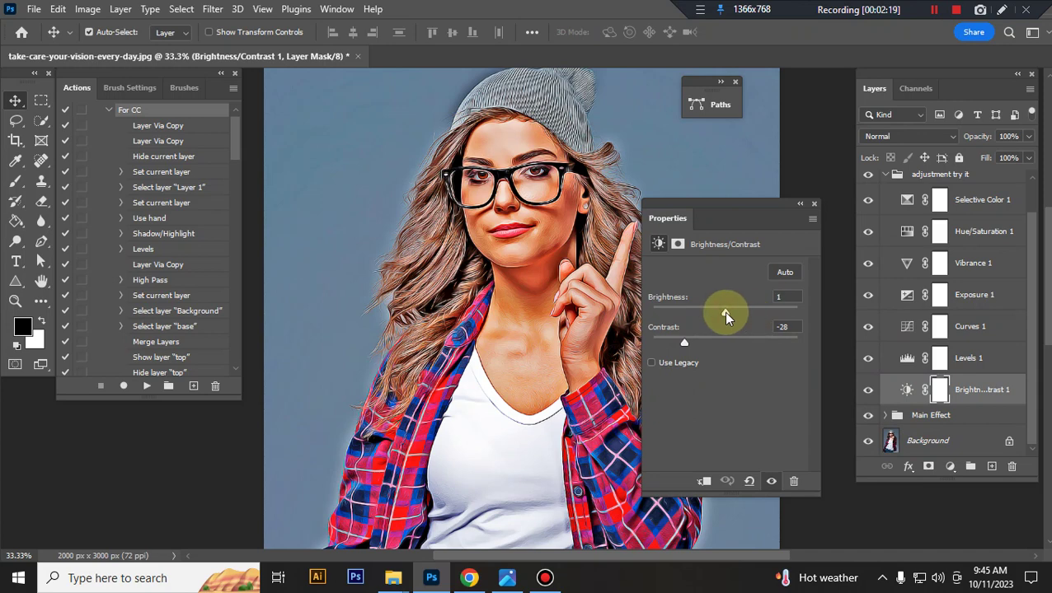
pyautogui.click(813, 203)
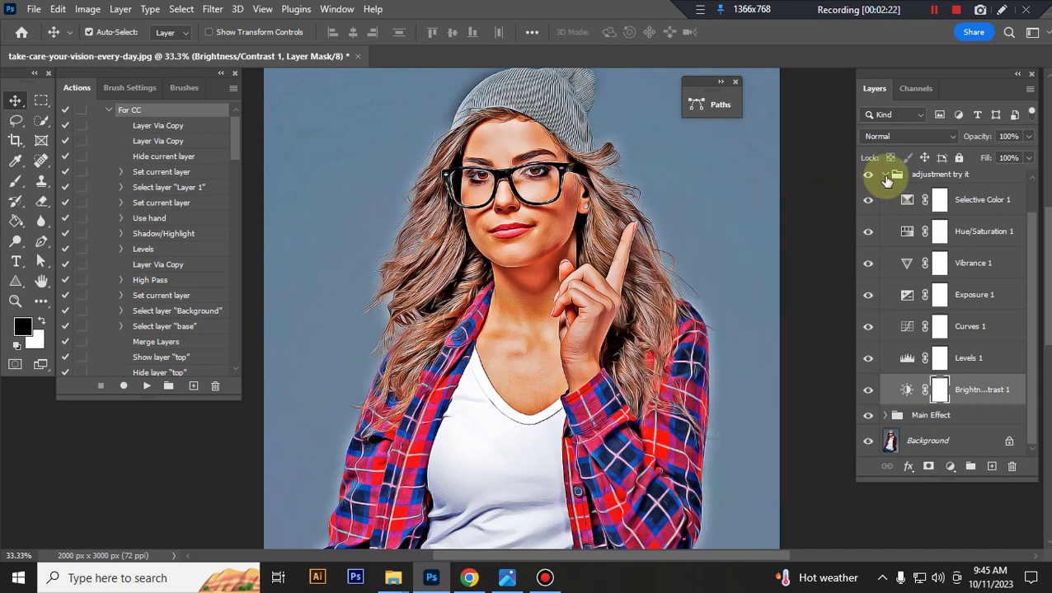
# Collapse the adjustment try it group and expand the Main Effect group
pyautogui.click(885, 174)
pyautogui.click(923, 212)
pyautogui.click(938, 234)
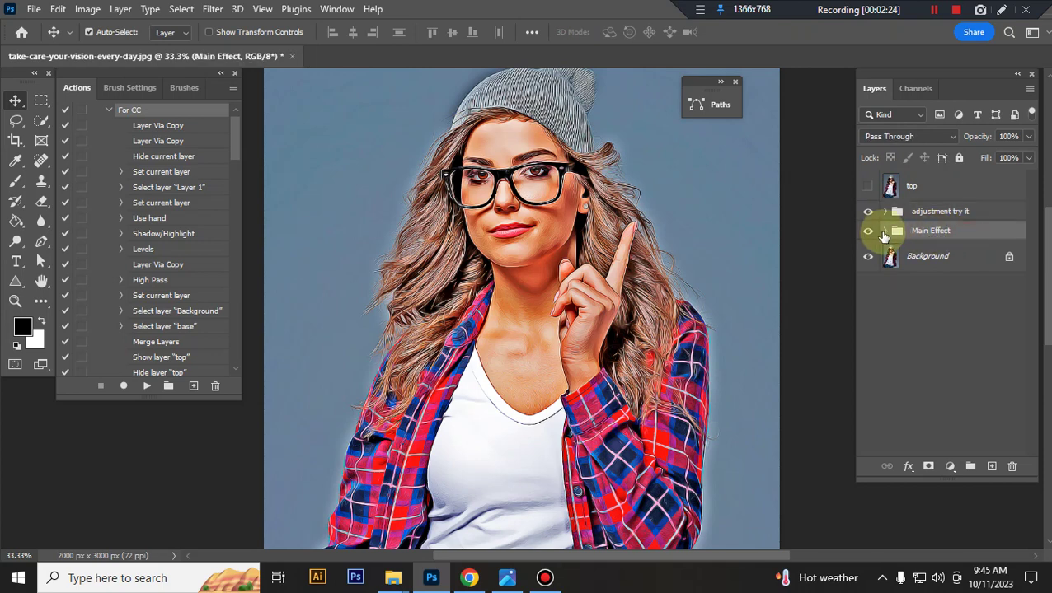
pyautogui.click(885, 231)
# Compare the sharpness layer on and off and try a different opacity for it
pyautogui.click(977, 263)
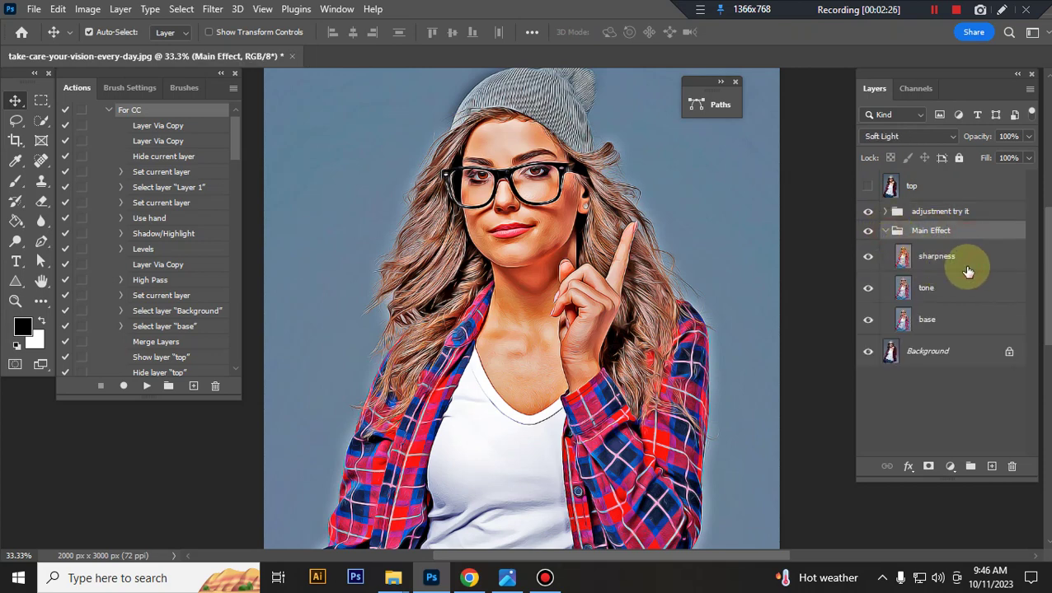
pyautogui.click(868, 258)
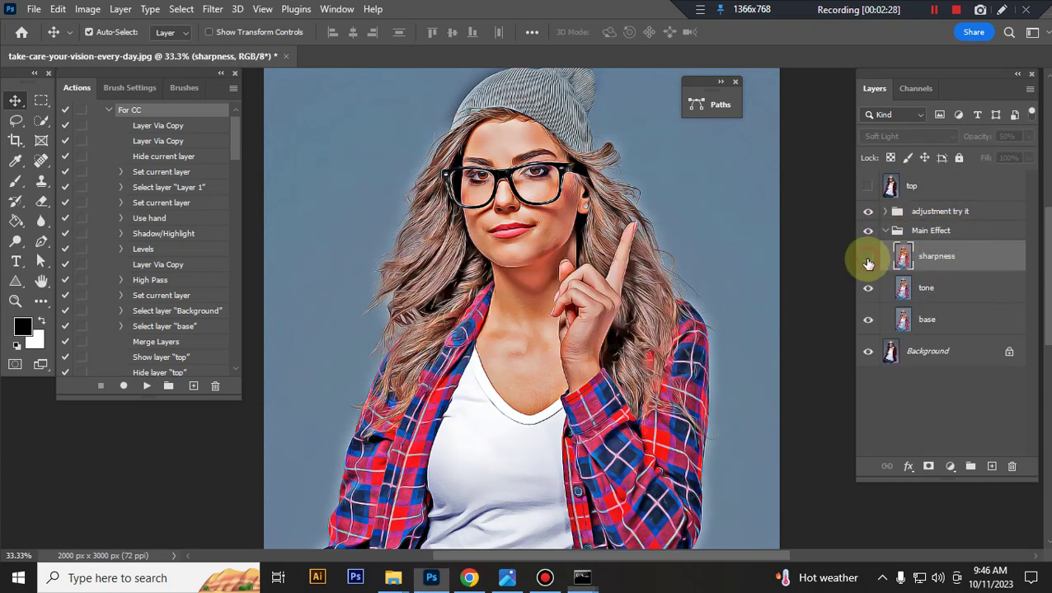
pyautogui.click(868, 261)
pyautogui.click(868, 260)
pyautogui.click(868, 260)
pyautogui.click(1029, 136)
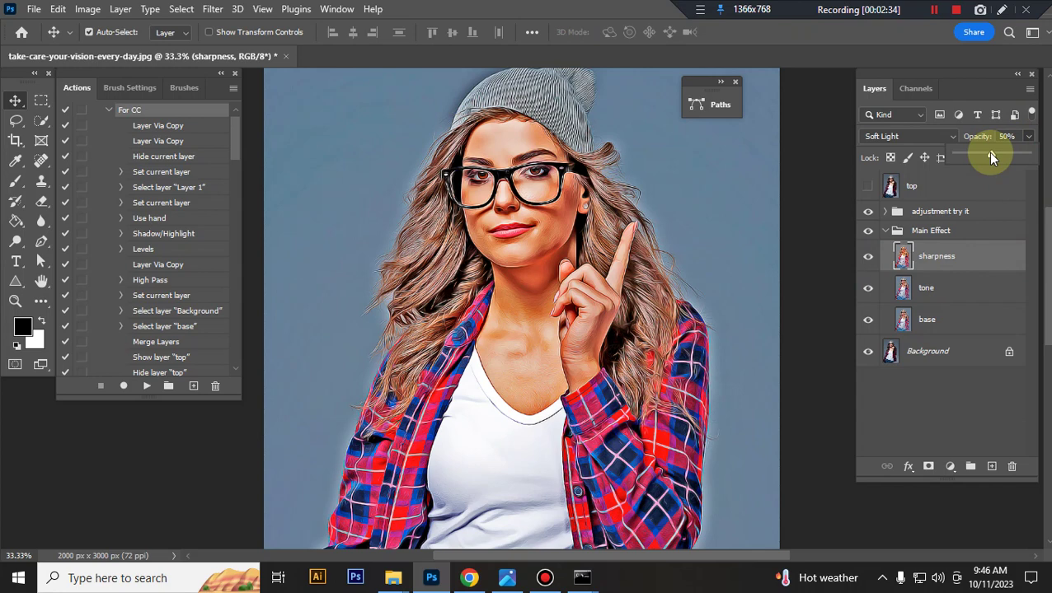
pyautogui.moveTo(991, 156)
pyautogui.mouseDown()
pyautogui.moveTo(1027, 155)
pyautogui.moveTo(974, 156)
pyautogui.moveTo(983, 157)
pyautogui.mouseUp()
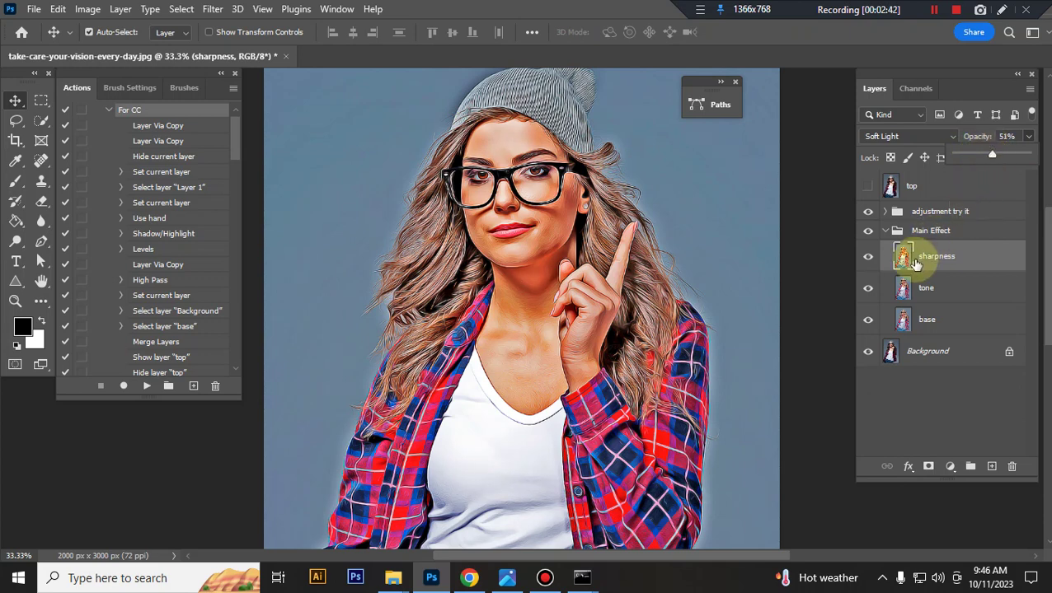
# Compare the tone layer on and off, then raise its opacity from 70% to 100%
pyautogui.click(919, 290)
pyautogui.click(869, 290)
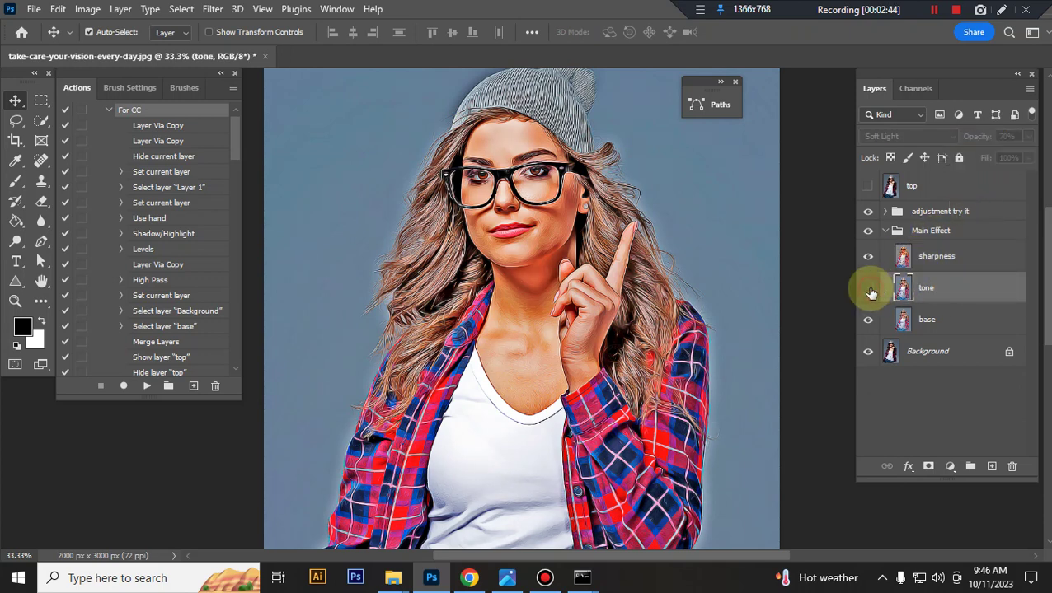
pyautogui.click(870, 290)
pyautogui.click(870, 292)
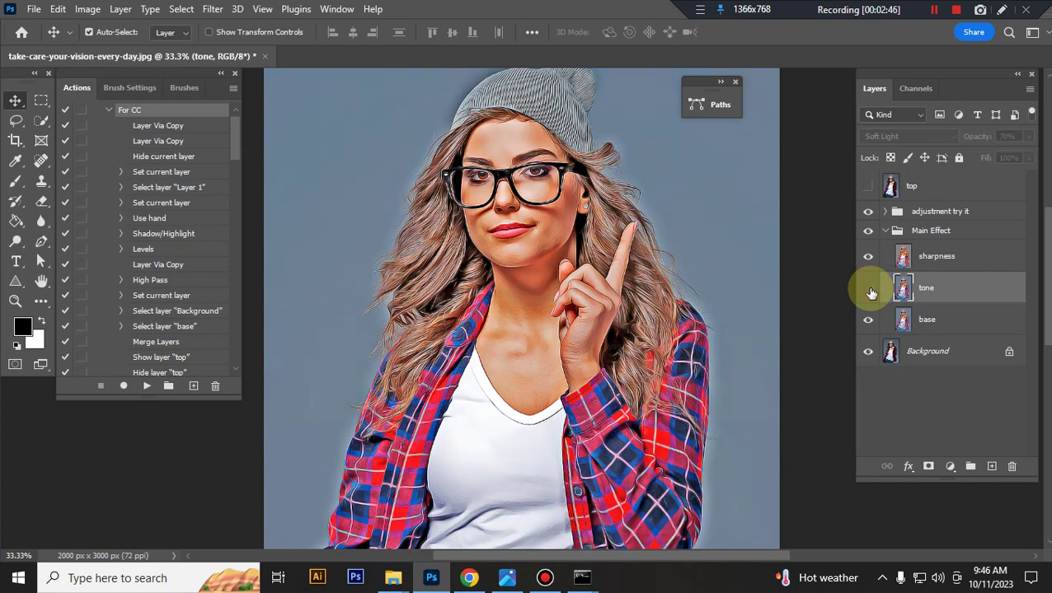
pyautogui.click(869, 291)
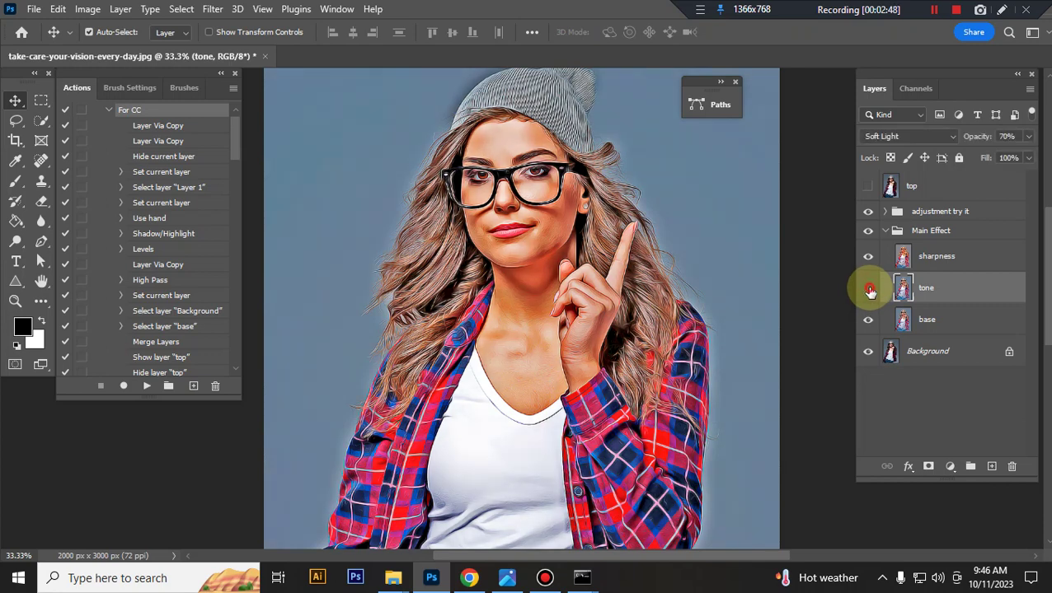
pyautogui.click(870, 290)
pyautogui.click(869, 290)
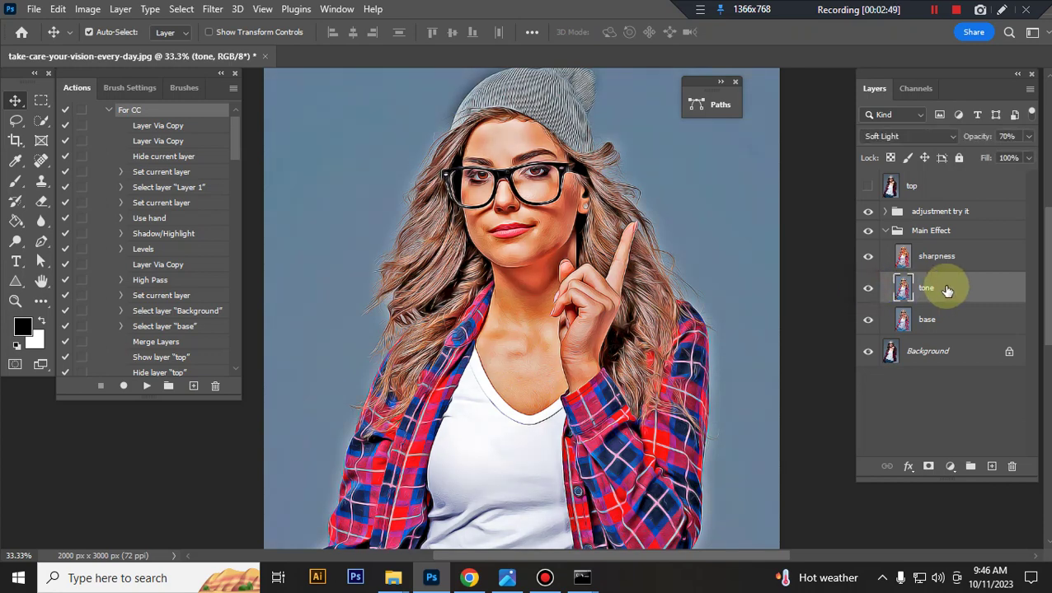
pyautogui.click(1029, 137)
pyautogui.moveTo(1000, 155); pyautogui.dragTo(1045, 159)
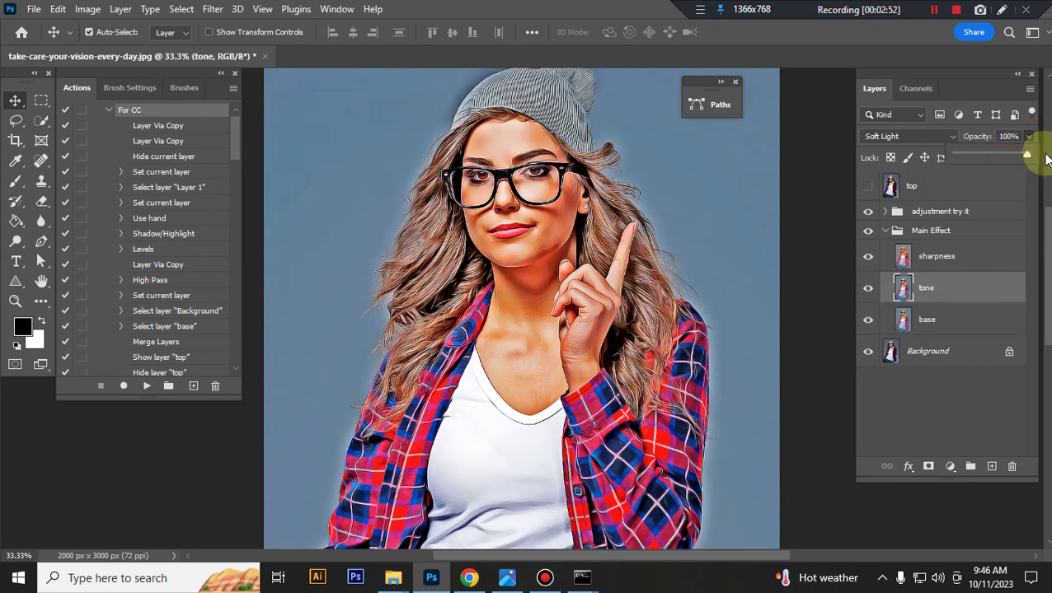
# Compare the base layer on and off, then collapse the Main Effect group
pyautogui.click(923, 320)
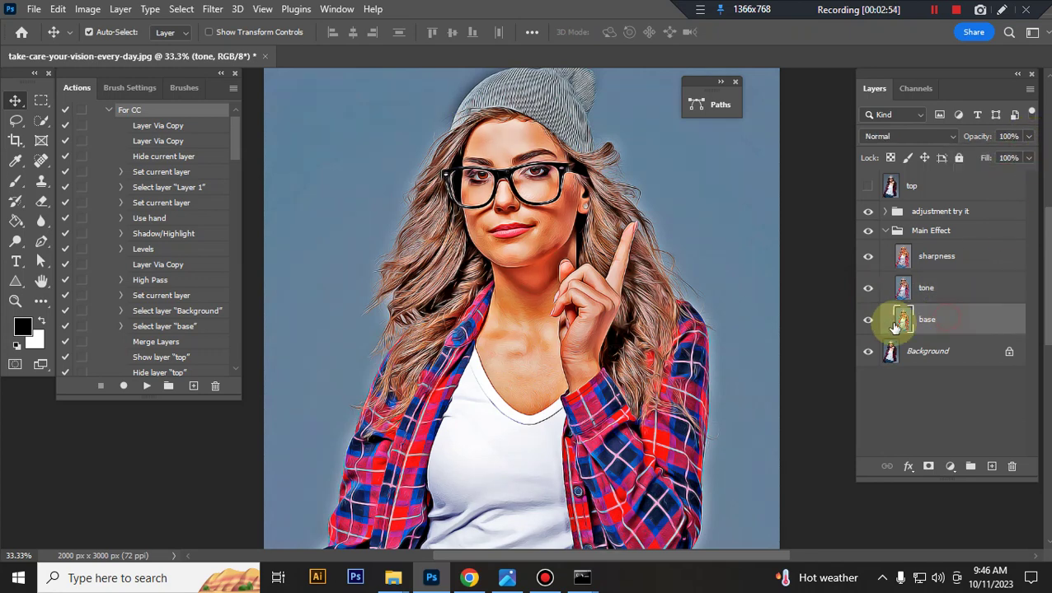
pyautogui.click(870, 326)
pyautogui.click(869, 325)
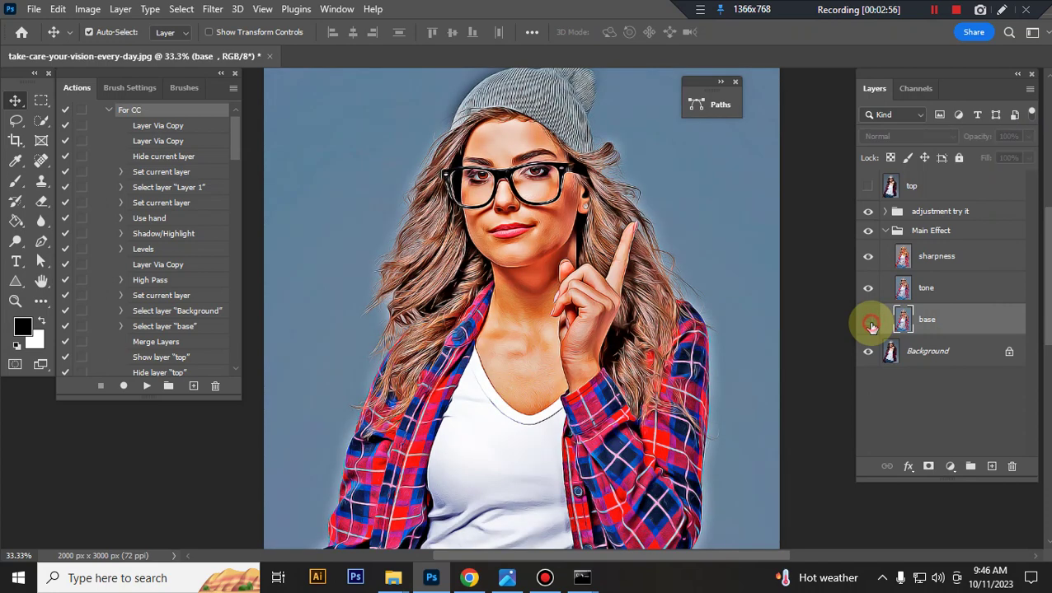
pyautogui.click(869, 325)
pyautogui.click(870, 326)
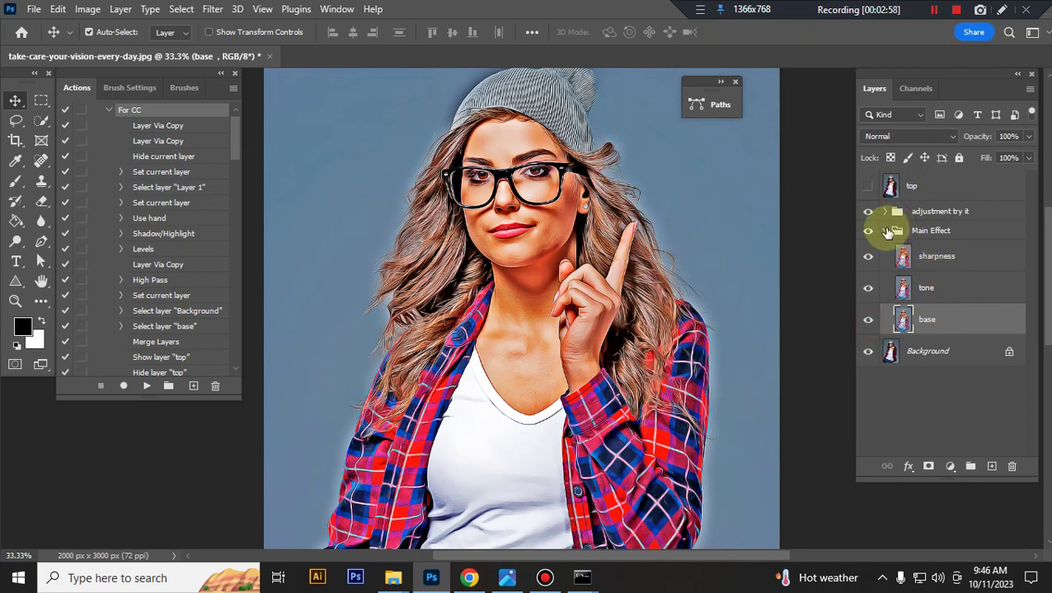
pyautogui.click(885, 230)
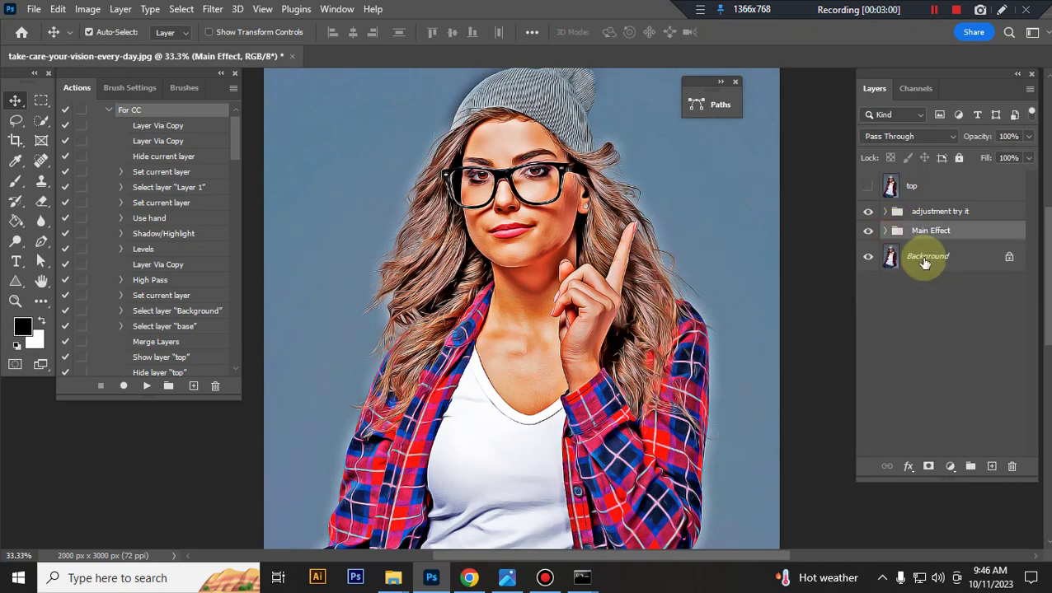